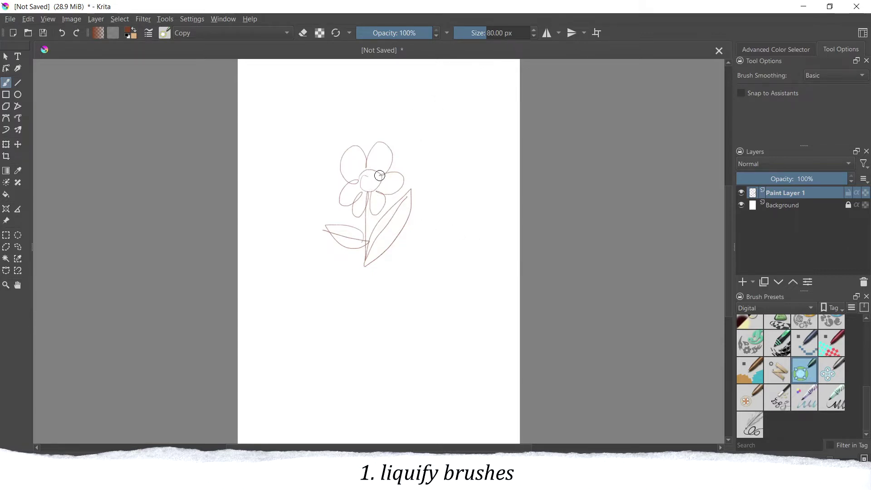
Enlarge the flower's centre and lower-left leaf with the liquify grow brush at a size of 683.69 px.
{"action": "left_click_drag", "start_coordinate": [494, 36], "coordinate": [520, 34]}
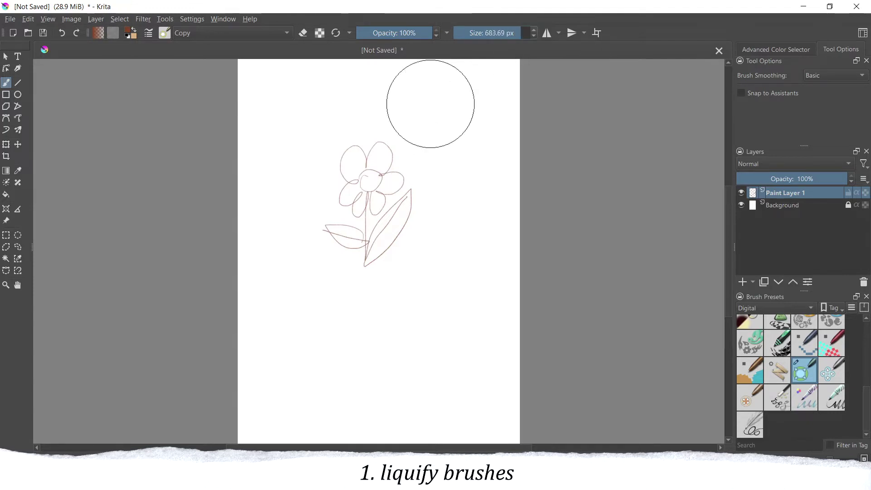
{"action": "left_click", "coordinate": [367, 179]}
{"action": "left_click", "coordinate": [366, 179]}
{"action": "left_click", "coordinate": [333, 238]}
{"action": "left_click", "coordinate": [339, 230]}
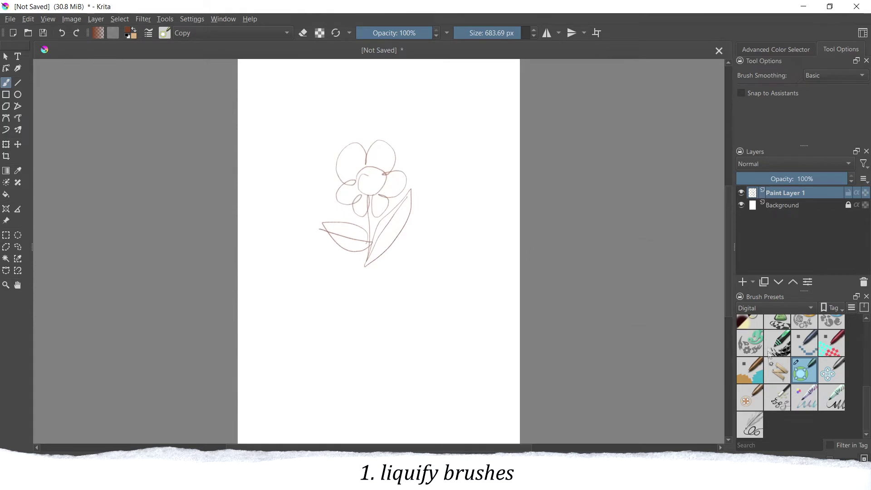
Shrink the flower's centre and the leaves with the liquify shrink brush at a size of 697.64 px.
{"action": "left_click", "coordinate": [750, 403]}
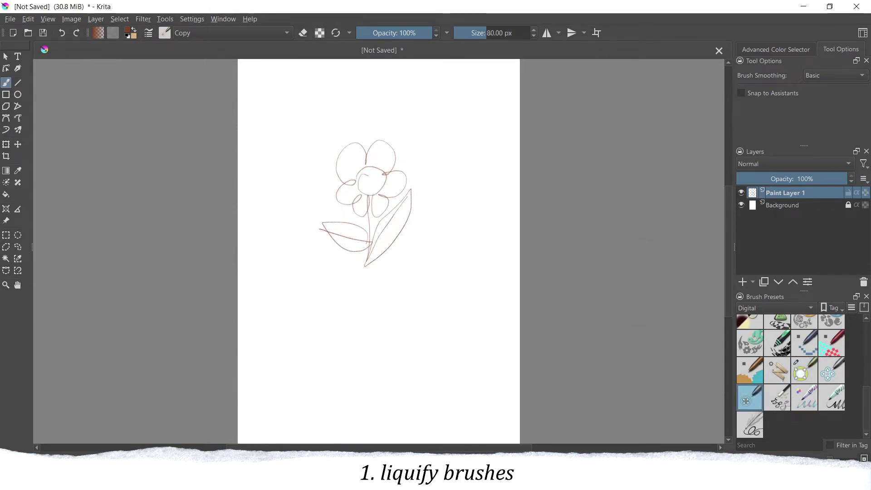
{"action": "left_click_drag", "start_coordinate": [496, 33], "coordinate": [514, 33]}
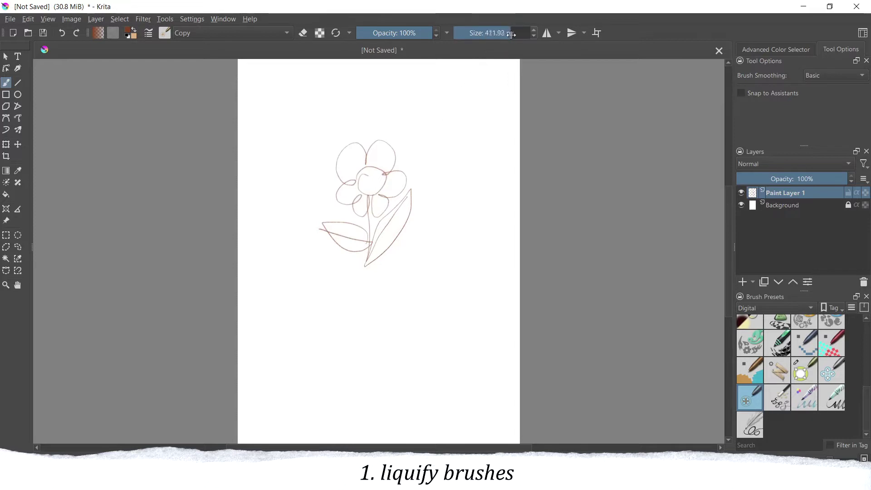
{"action": "left_click_drag", "start_coordinate": [366, 178], "coordinate": [366, 177]}
{"action": "mouse_move", "coordinate": [343, 234]}
{"action": "left_mouse_down"}
{"action": "mouse_move", "coordinate": [401, 210]}
{"action": "mouse_move", "coordinate": [388, 230]}
{"action": "mouse_move", "coordinate": [445, 272]}
{"action": "left_mouse_up"}
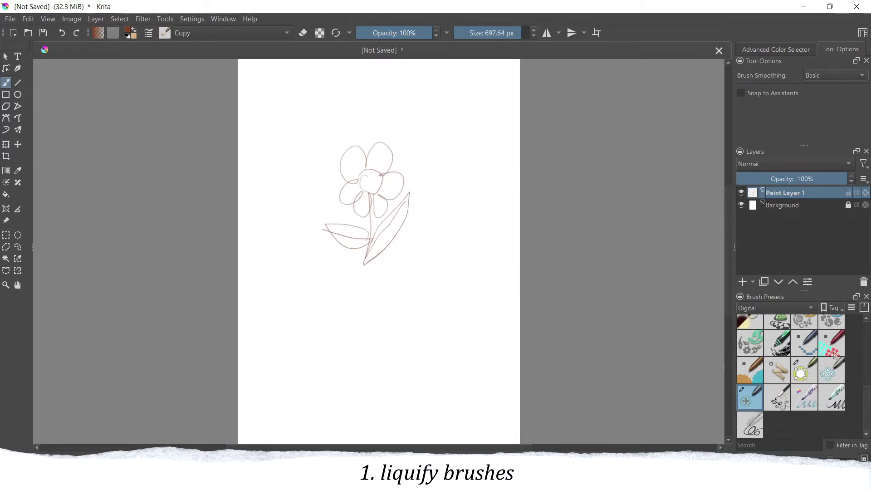
Push the tip of the flower's large leaf and the smaller leaf into new positions with the liquify move brush at 320.76 px.
{"action": "left_click", "coordinate": [829, 373]}
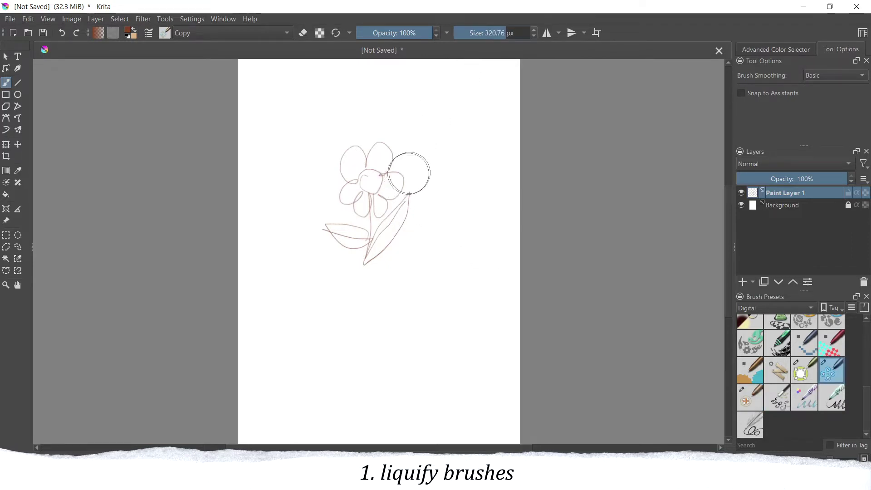
{"action": "left_click_drag", "start_coordinate": [412, 187], "coordinate": [406, 211]}
{"action": "mouse_move", "coordinate": [333, 237]}
{"action": "left_mouse_down"}
{"action": "mouse_move", "coordinate": [337, 260]}
{"action": "mouse_move", "coordinate": [352, 243]}
{"action": "mouse_move", "coordinate": [340, 216]}
{"action": "mouse_move", "coordinate": [343, 226]}
{"action": "mouse_move", "coordinate": [315, 233]}
{"action": "mouse_move", "coordinate": [398, 188]}
{"action": "mouse_move", "coordinate": [371, 183]}
{"action": "mouse_move", "coordinate": [396, 131]}
{"action": "mouse_move", "coordinate": [350, 168]}
{"action": "mouse_move", "coordinate": [350, 159]}
{"action": "mouse_move", "coordinate": [333, 156]}
{"action": "mouse_move", "coordinate": [345, 196]}
{"action": "mouse_move", "coordinate": [329, 207]}
{"action": "mouse_move", "coordinate": [409, 180]}
{"action": "mouse_move", "coordinate": [392, 203]}
{"action": "mouse_move", "coordinate": [361, 216]}
{"action": "mouse_move", "coordinate": [361, 206]}
{"action": "mouse_move", "coordinate": [353, 220]}
{"action": "mouse_move", "coordinate": [374, 215]}
{"action": "mouse_move", "coordinate": [371, 205]}
{"action": "mouse_move", "coordinate": [385, 212]}
{"action": "mouse_move", "coordinate": [349, 186]}
{"action": "mouse_move", "coordinate": [344, 170]}
{"action": "mouse_move", "coordinate": [330, 174]}
{"action": "mouse_move", "coordinate": [338, 197]}
{"action": "mouse_move", "coordinate": [328, 190]}
{"action": "mouse_move", "coordinate": [379, 154]}
{"action": "mouse_move", "coordinate": [366, 148]}
{"action": "mouse_move", "coordinate": [394, 156]}
{"action": "mouse_move", "coordinate": [402, 176]}
{"action": "mouse_move", "coordinate": [407, 169]}
{"action": "mouse_move", "coordinate": [371, 179]}
{"action": "left_mouse_up"}
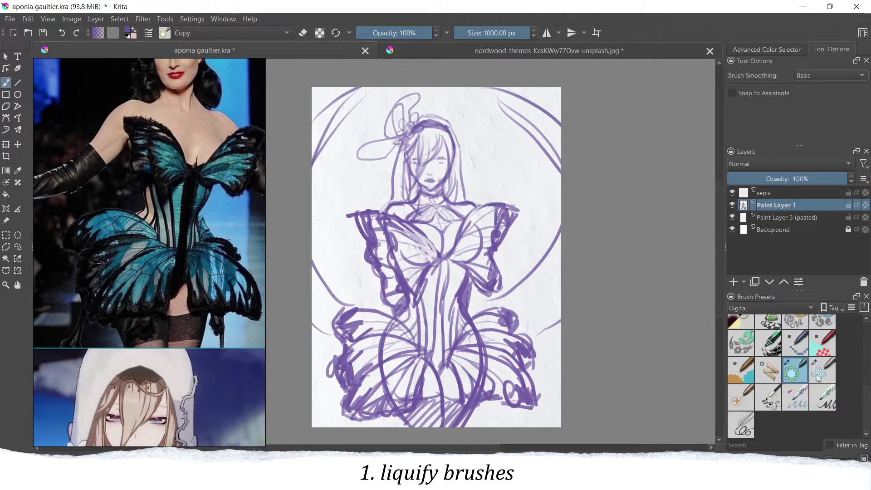
Reshape the face and neck of the purple figure sketch with the liquify move brush at 432.01 px.
{"action": "left_click", "coordinate": [820, 375]}
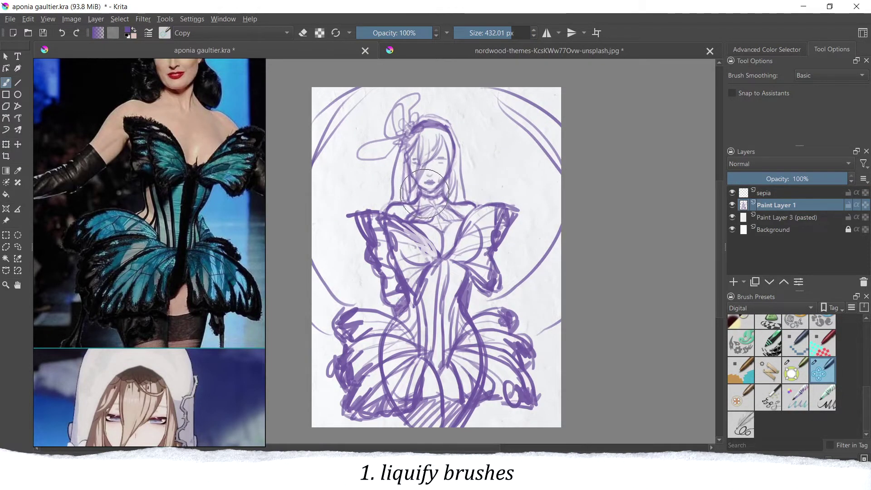
{"action": "mouse_move", "coordinate": [424, 190]}
{"action": "left_mouse_down"}
{"action": "mouse_move", "coordinate": [431, 184]}
{"action": "mouse_move", "coordinate": [431, 192]}
{"action": "left_mouse_up"}
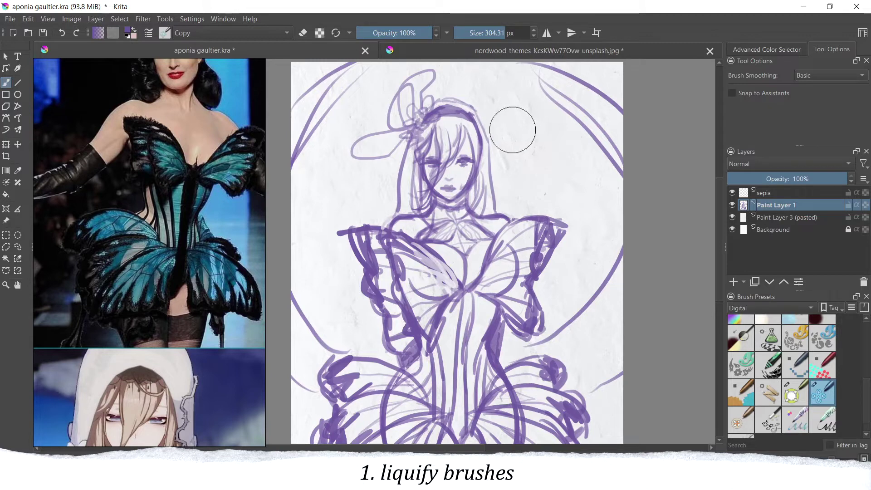
{"action": "left_click", "coordinate": [493, 34]}
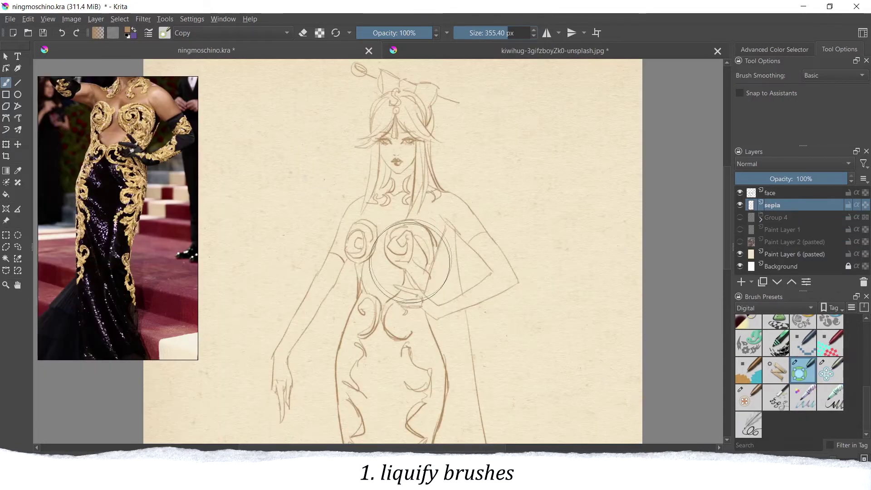
Enlarge the chest ornament of the sepia gown sketch with the grow brush, and shift the bodice with the move brush at 411.92 px.
{"action": "left_click_drag", "start_coordinate": [399, 249], "coordinate": [402, 248]}
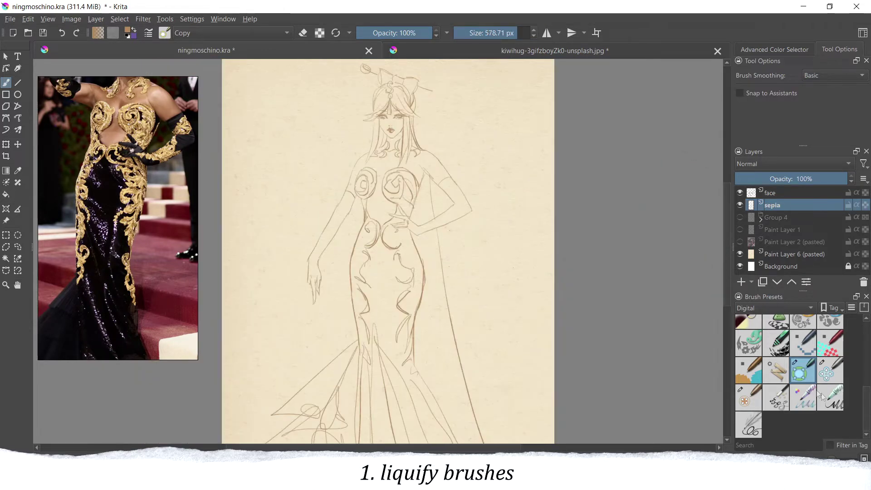
{"action": "left_click", "coordinate": [831, 370]}
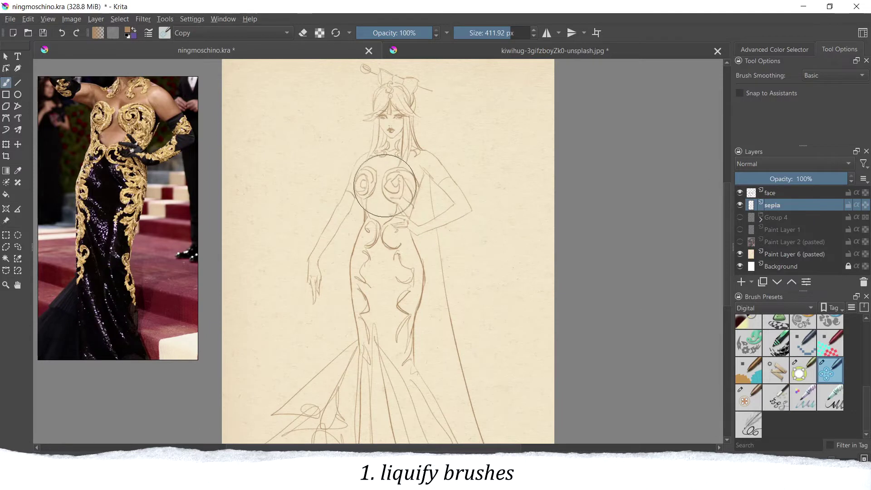
{"action": "left_click_drag", "start_coordinate": [378, 191], "coordinate": [388, 187]}
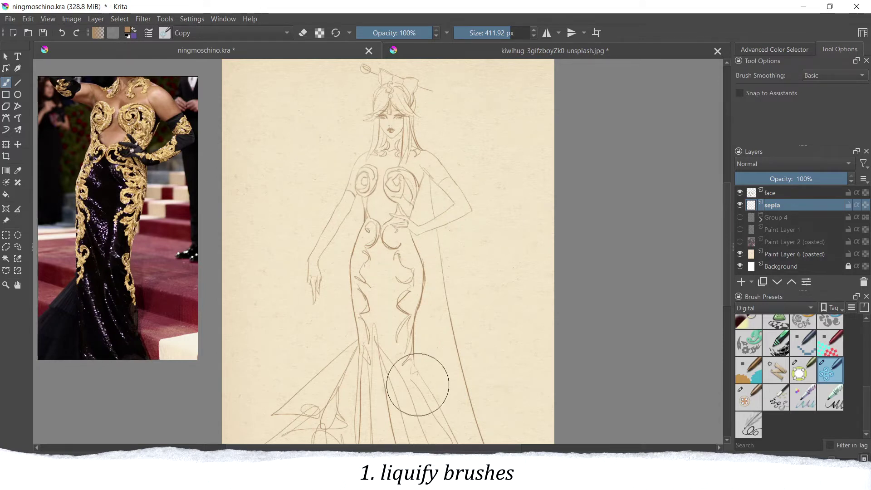
Refine the bodice side with the move brush at 265.68 px, and adjust the gown's hip contour with a larger size.
{"action": "left_click", "coordinate": [502, 32]}
{"action": "left_click_drag", "start_coordinate": [412, 179], "coordinate": [427, 191]}
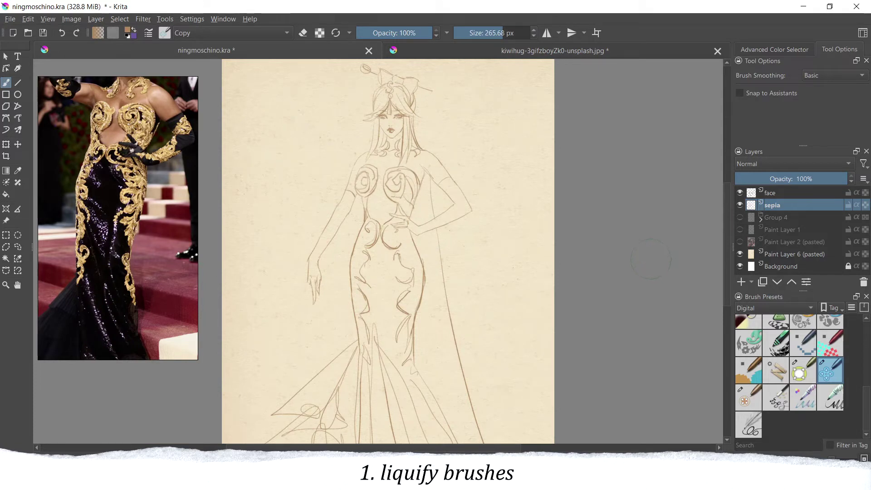
{"action": "left_click", "coordinate": [509, 33]}
{"action": "mouse_move", "coordinate": [429, 289]}
{"action": "left_mouse_down"}
{"action": "mouse_move", "coordinate": [429, 313]}
{"action": "mouse_move", "coordinate": [420, 315]}
{"action": "mouse_move", "coordinate": [433, 329]}
{"action": "mouse_move", "coordinate": [428, 360]}
{"action": "left_mouse_up"}
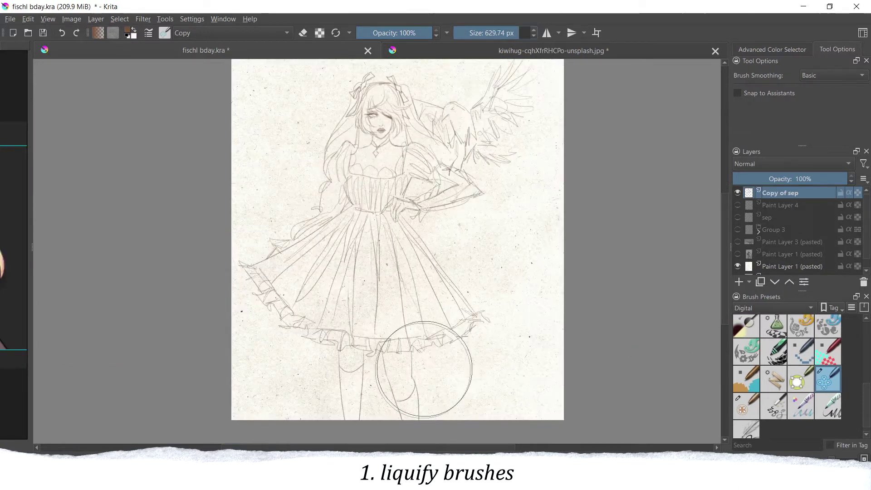
Push the leg below the ruffled skirt into shape with the 629.74 px move brush, and select the liquify shrink brush.
{"action": "mouse_move", "coordinate": [406, 382]}
{"action": "left_mouse_down"}
{"action": "mouse_move", "coordinate": [463, 390]}
{"action": "mouse_move", "coordinate": [397, 363]}
{"action": "left_mouse_up"}
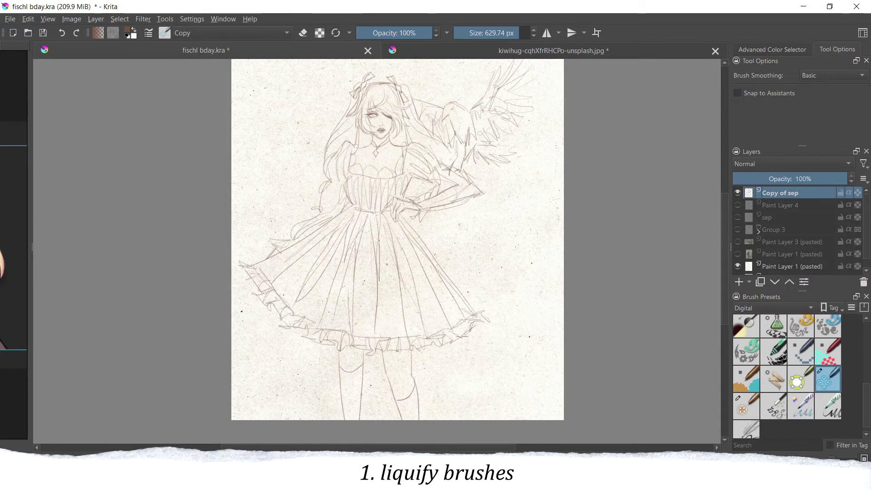
{"action": "scroll", "coordinate": [857, 385], "scroll_direction": "down", "scroll_amount": 1}
{"action": "left_click", "coordinate": [747, 397]}
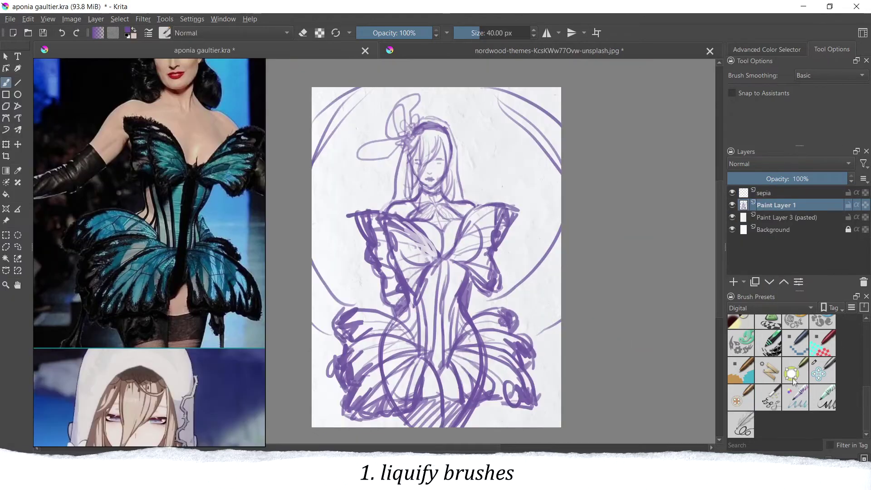
Select the liquify grow brush for the purple figure sketch and increase its size.
{"action": "left_click", "coordinate": [793, 381]}
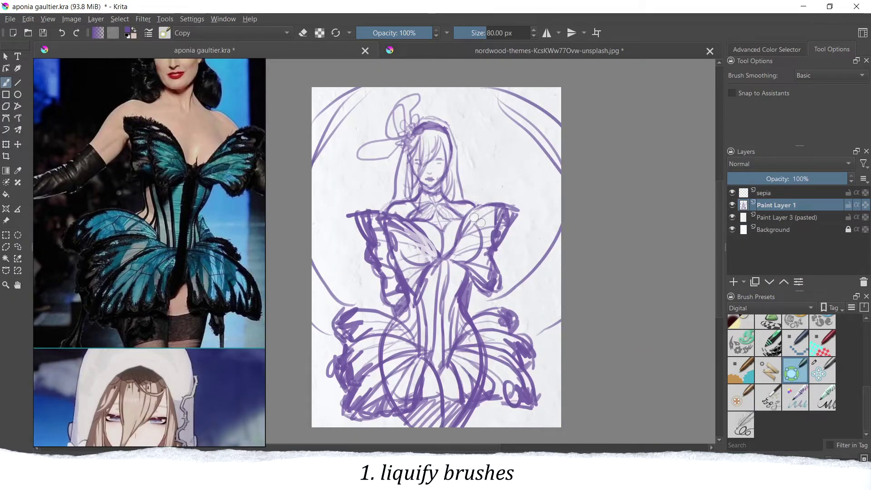
{"action": "left_click_drag", "start_coordinate": [527, 32], "coordinate": [535, 32]}
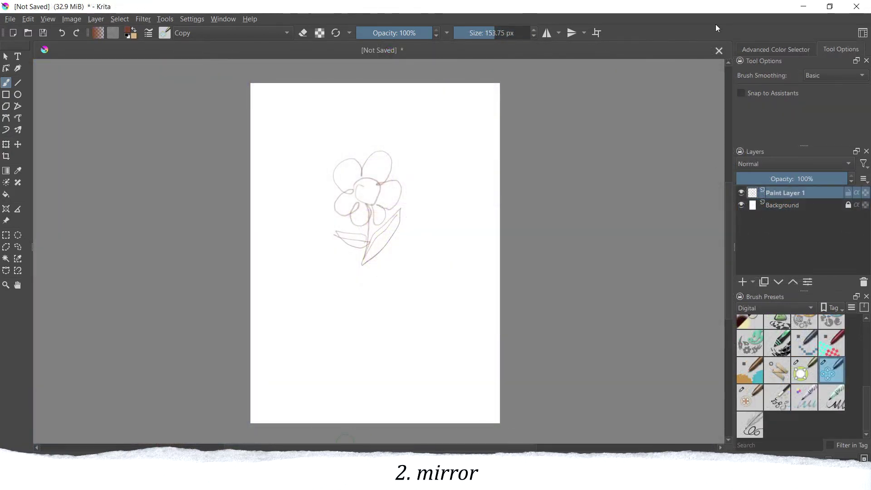
Toggle horizontal mirroring of the canvas view to check the single flower drawing in reverse.
{"action": "key", "text": "m"}
{"action": "key", "text": "m"}
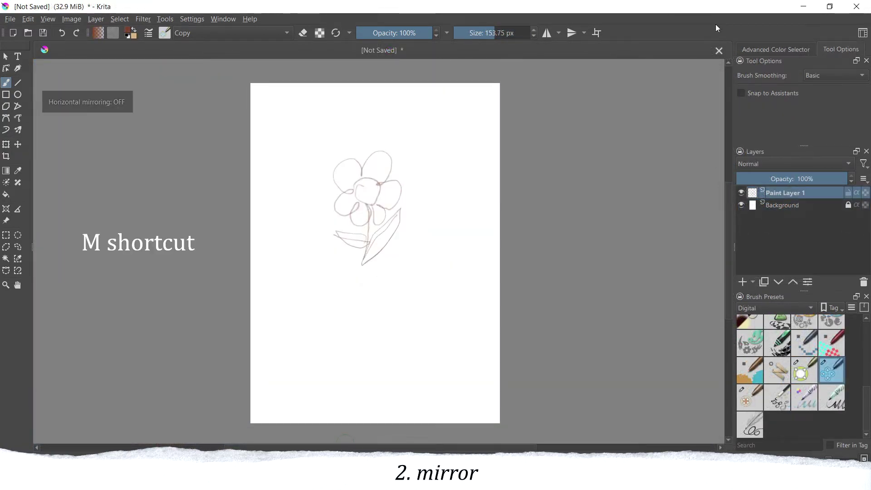
{"action": "key", "text": "m"}
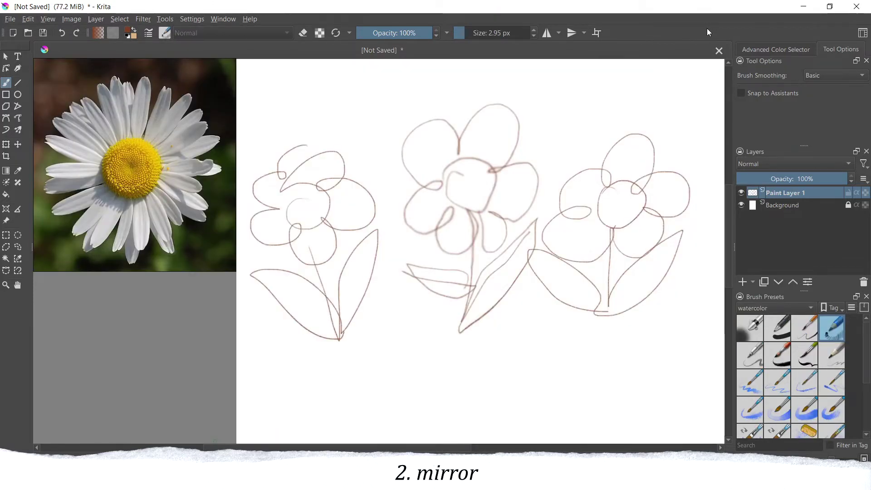
Toggle horizontal view mirroring to compare the three flower sketches with the unmirrored daisy reference.
{"action": "key", "text": "m"}
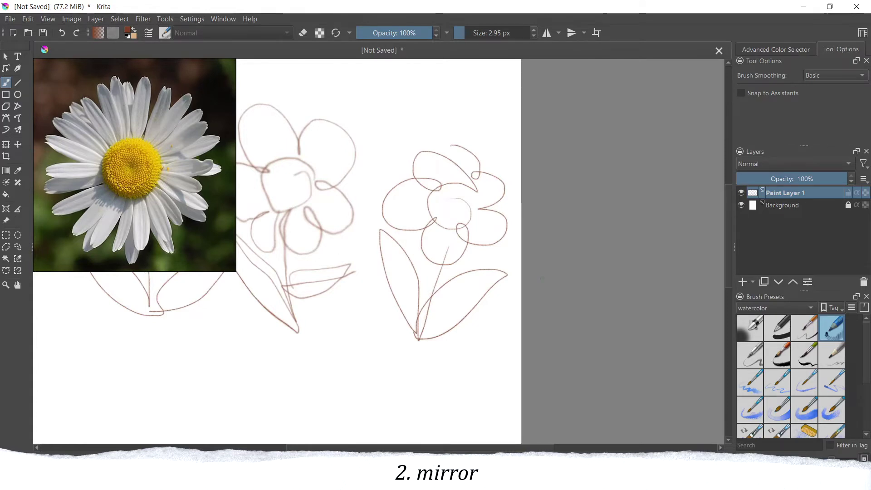
{"action": "key", "text": "m"}
{"action": "key", "text": "m"}
{"action": "key", "text": "m"}
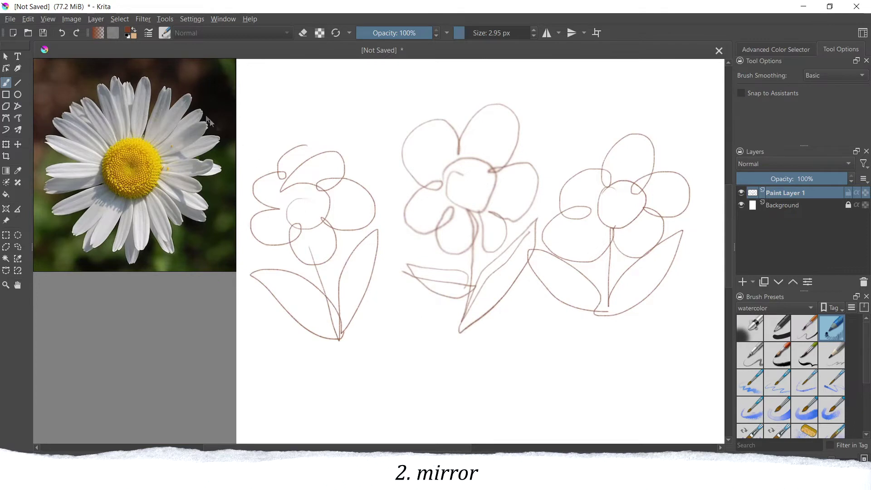
Mirror the whole three-flower image horizontally and flip it back to its original orientation.
{"action": "left_click", "coordinate": [73, 20]}
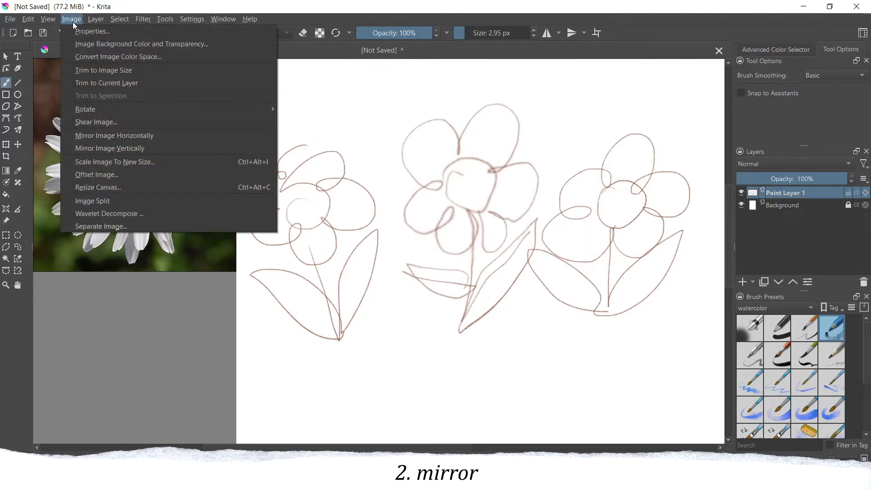
{"action": "left_click", "coordinate": [126, 137]}
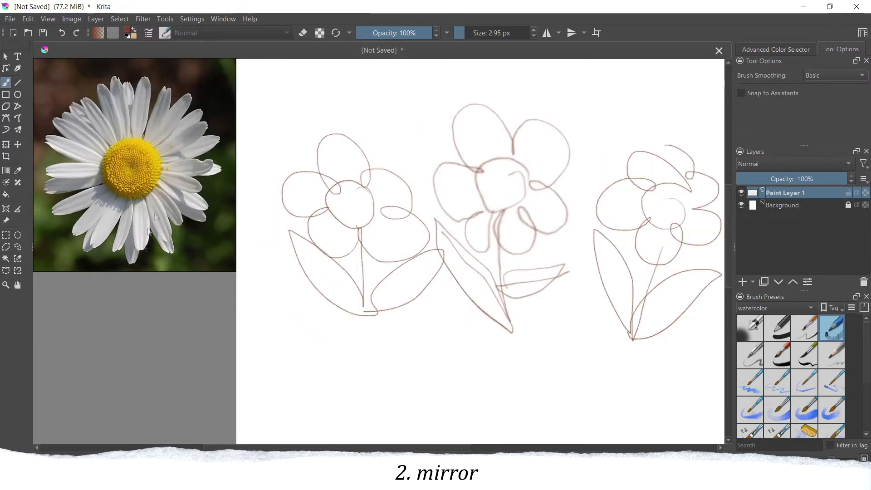
{"action": "left_click", "coordinate": [75, 19]}
{"action": "left_click", "coordinate": [117, 137]}
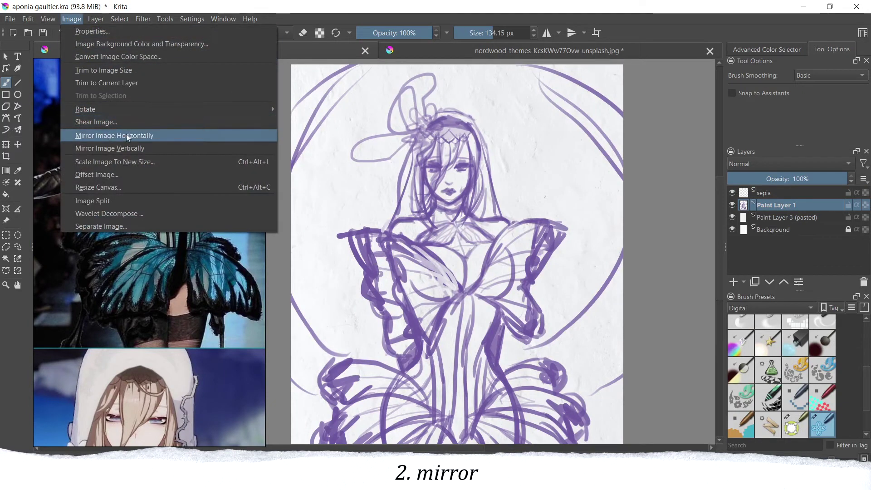
Mirror the purple butterfly-dress figure image horizontally and adjust the size of the liquify move brush.
{"action": "left_click", "coordinate": [117, 135]}
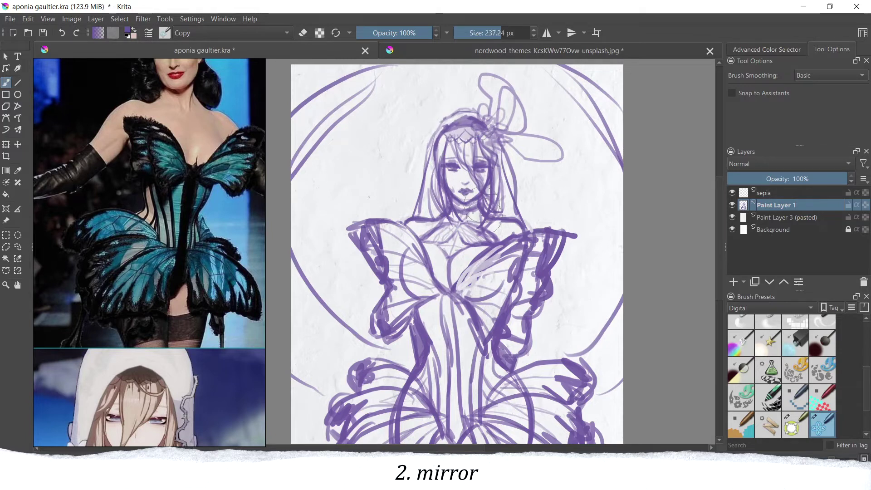
{"action": "left_click", "coordinate": [488, 35]}
{"action": "left_click", "coordinate": [501, 32]}
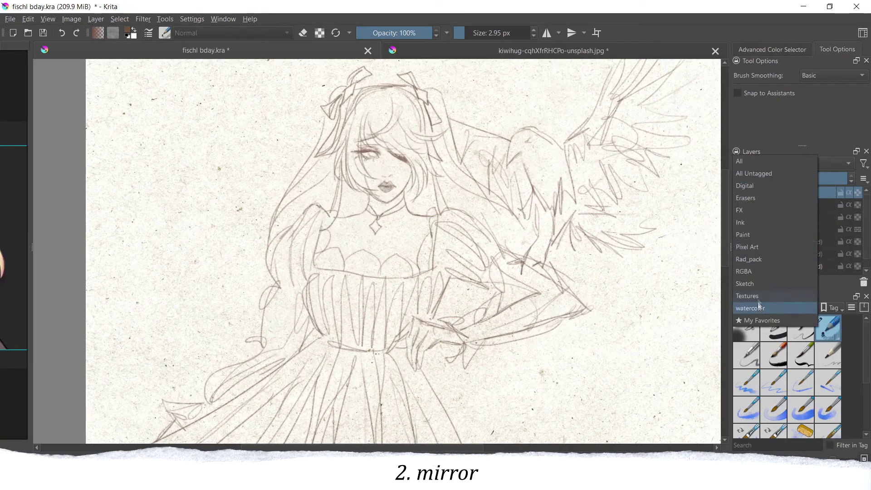
Show the Digital brush presets and select the liquify move brush for the ruffled-dress figure sketch.
{"action": "left_click", "coordinate": [771, 187]}
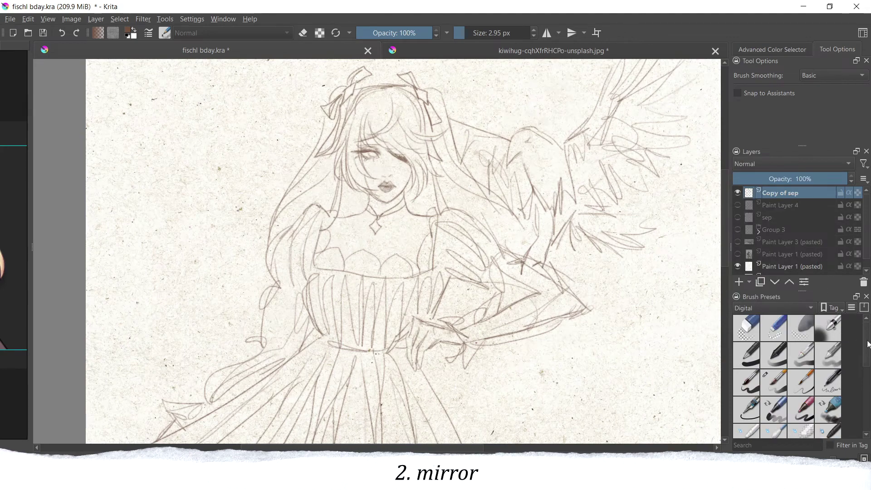
{"action": "scroll", "coordinate": [868, 345], "scroll_direction": "down", "scroll_amount": 10}
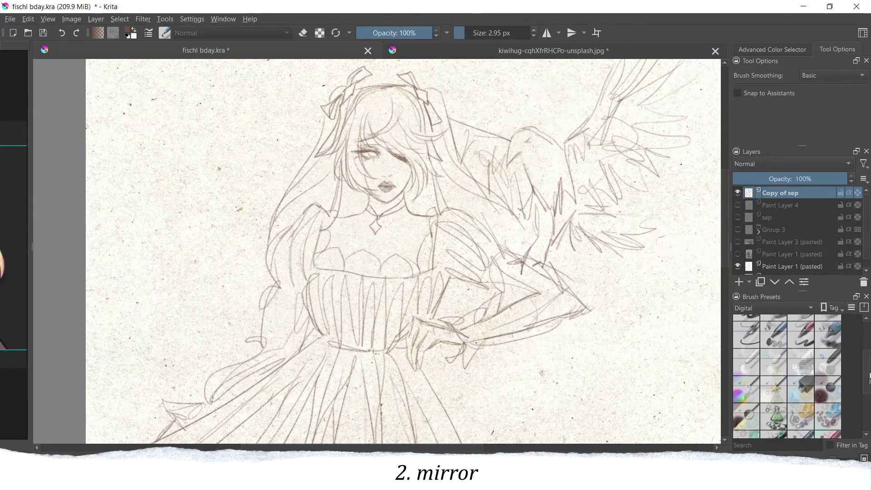
{"action": "left_click", "coordinate": [828, 382]}
Mirror the canvas view horizontally and correct the hair, jaw and eye area of the face with the move brush at 153.75 px.
{"action": "key", "text": "m"}
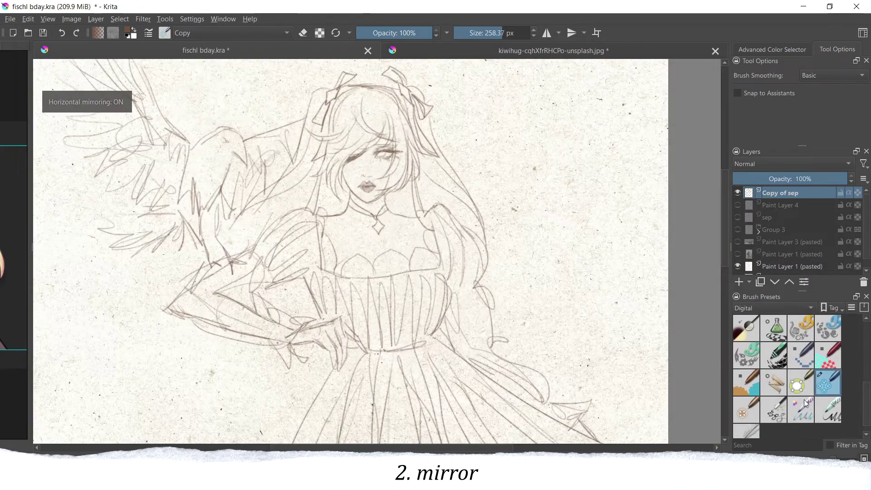
{"action": "left_click_drag", "start_coordinate": [500, 36], "coordinate": [495, 44]}
{"action": "left_click_drag", "start_coordinate": [340, 179], "coordinate": [350, 173]}
{"action": "mouse_move", "coordinate": [393, 206]}
{"action": "left_mouse_down"}
{"action": "mouse_move", "coordinate": [383, 196]}
{"action": "mouse_move", "coordinate": [414, 229]}
{"action": "mouse_move", "coordinate": [340, 181]}
{"action": "mouse_move", "coordinate": [356, 199]}
{"action": "left_mouse_up"}
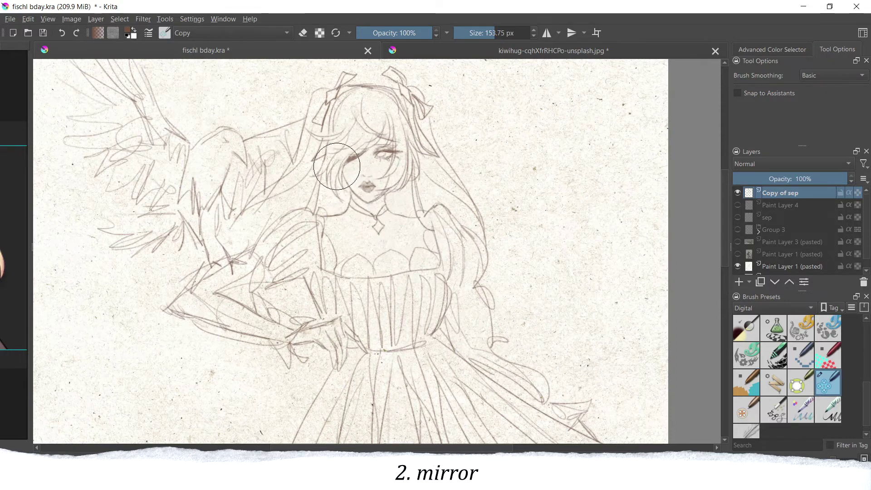
{"action": "left_click_drag", "start_coordinate": [345, 177], "coordinate": [346, 174]}
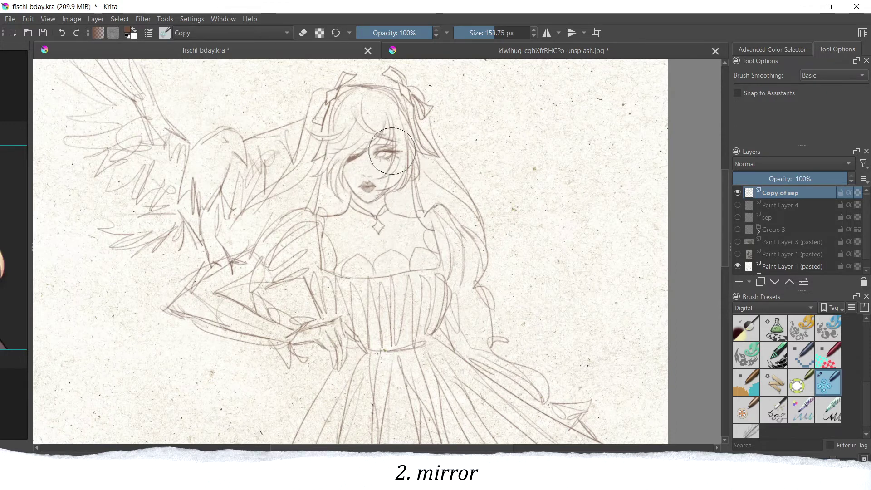
{"action": "mouse_move", "coordinate": [403, 161]}
{"action": "left_mouse_down"}
{"action": "mouse_move", "coordinate": [404, 185]}
{"action": "mouse_move", "coordinate": [436, 171]}
{"action": "mouse_move", "coordinate": [393, 157]}
{"action": "left_mouse_up"}
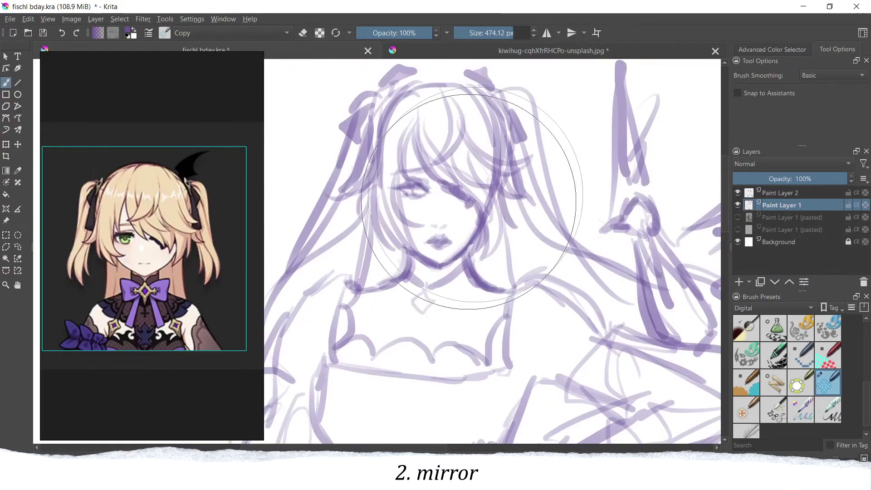
{"action": "scroll", "coordinate": [727, 224], "scroll_direction": "up", "scroll_amount": 2}
{"action": "scroll", "coordinate": [728, 218], "scroll_direction": "down", "scroll_amount": 1}
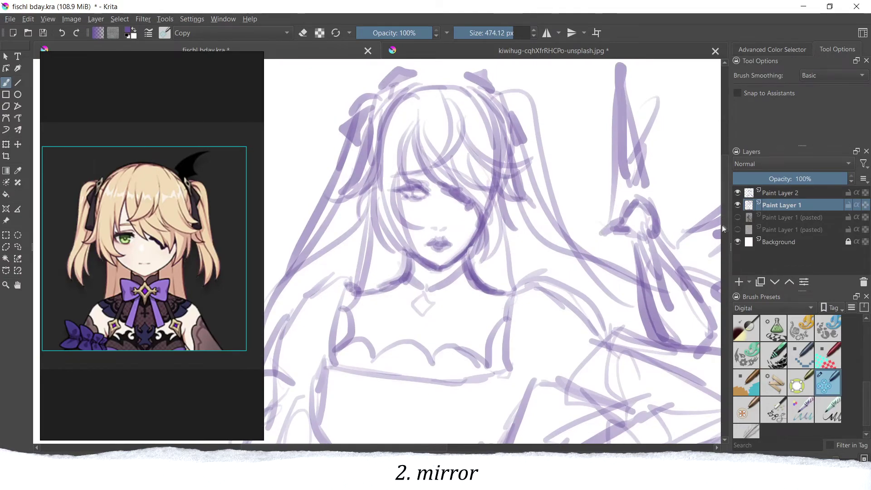
Mirror the canvas view of the ruffled-dress figure horizontally and reduce the brush size.
{"action": "key", "text": "m"}
{"action": "left_click_drag", "start_coordinate": [455, 448], "coordinate": [401, 448]}
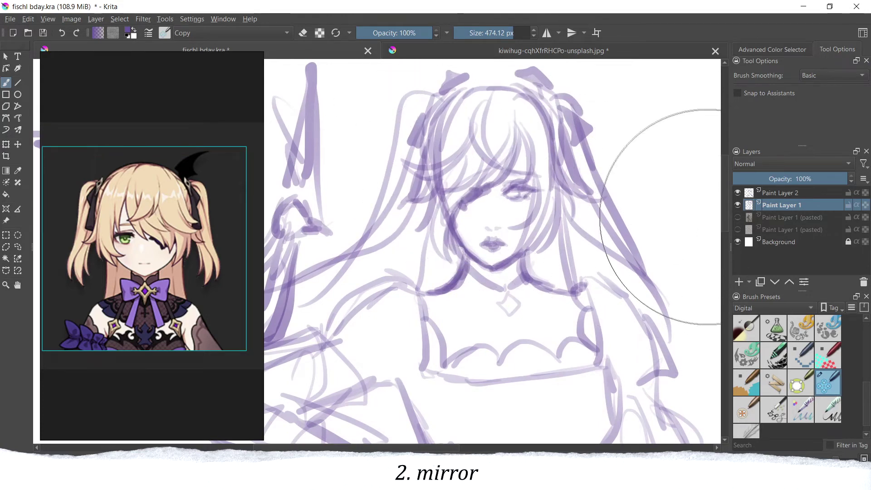
{"action": "left_click_drag", "start_coordinate": [725, 199], "coordinate": [725, 195]}
{"action": "left_click_drag", "start_coordinate": [500, 33], "coordinate": [487, 33]}
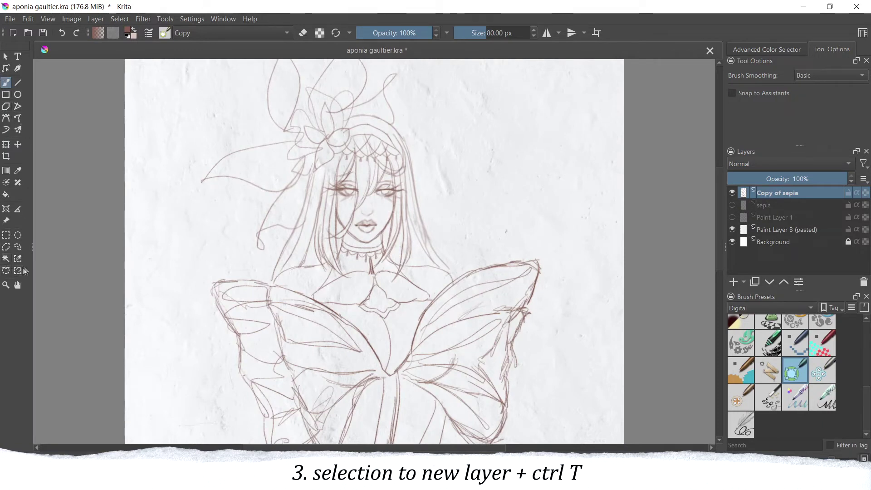
Outline the figure's head, hair and flower headpiece down to the neck and shoulders with a polygonal selection.
{"action": "left_click", "coordinate": [6, 248]}
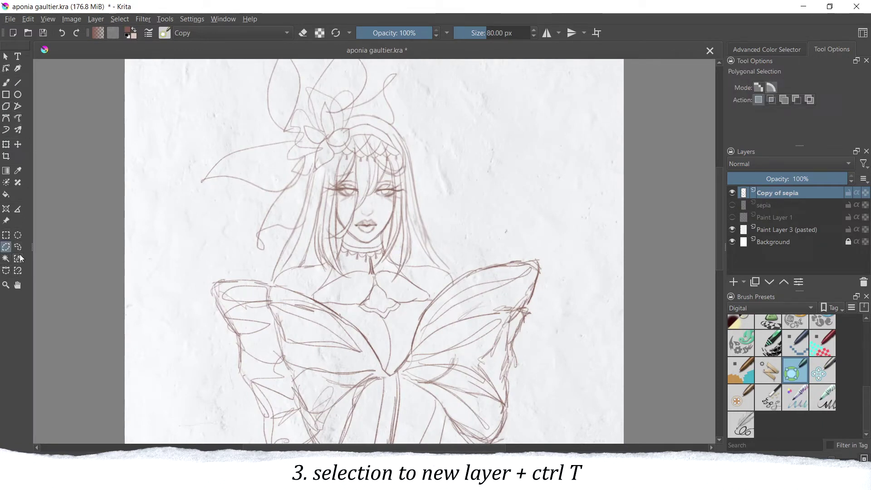
{"action": "left_click", "coordinate": [271, 284]}
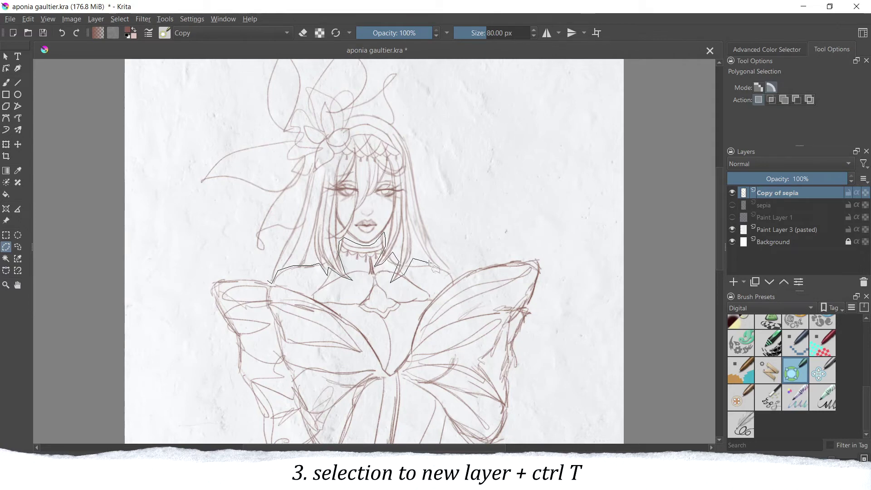
{"action": "key", "text": "minus"}
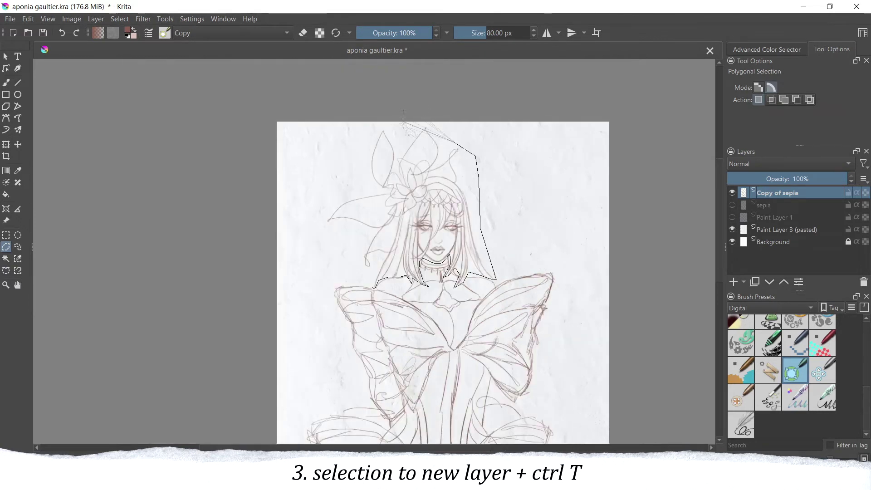
{"action": "left_click", "coordinate": [372, 289]}
Transform the selected head, scaling it up slightly from its upper corner and shifting it into place above the shoulders.
{"action": "key", "text": "ctrl+t"}
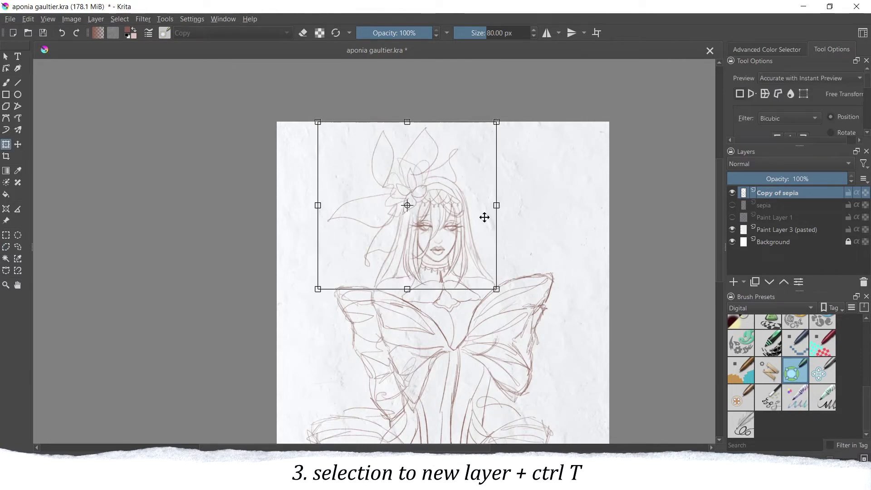
{"action": "left_click_drag", "start_coordinate": [497, 122], "coordinate": [511, 109]}
{"action": "left_click_drag", "start_coordinate": [468, 217], "coordinate": [459, 220]}
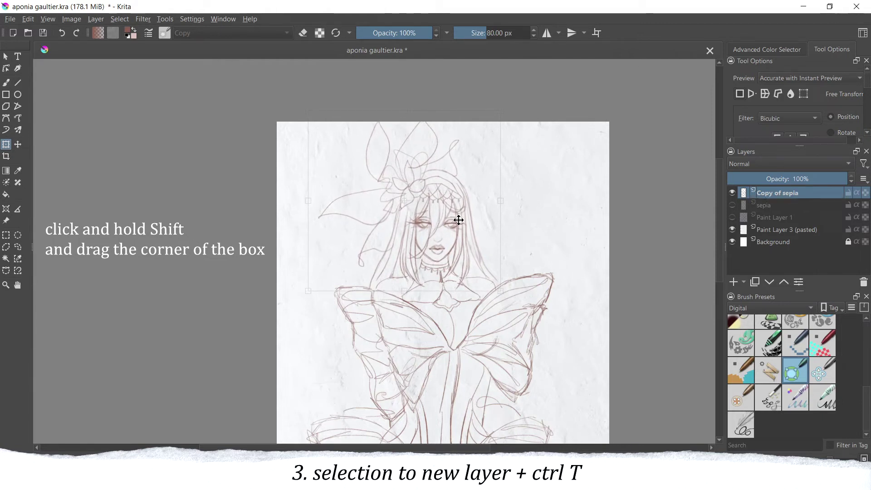
{"action": "left_click_drag", "start_coordinate": [459, 220], "coordinate": [458, 222]}
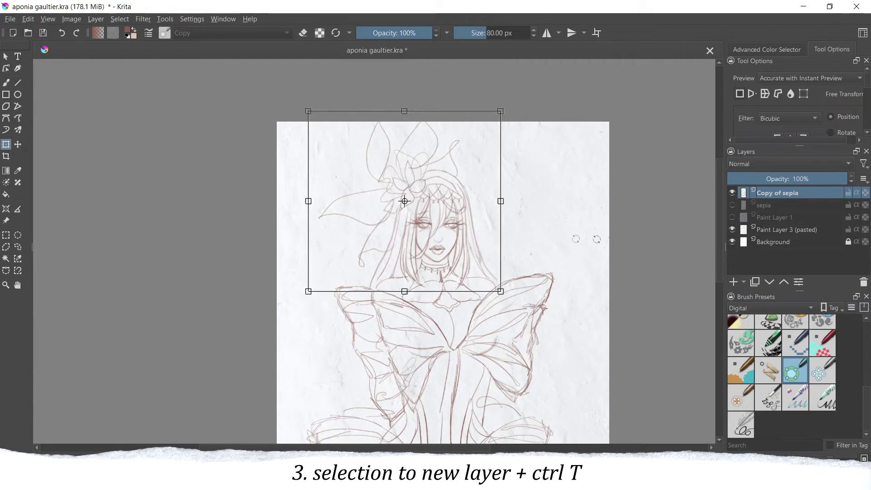
{"action": "mouse_move", "coordinate": [719, 238]}
{"action": "left_mouse_down"}
{"action": "mouse_move", "coordinate": [717, 271]}
{"action": "mouse_move", "coordinate": [720, 232]}
{"action": "left_mouse_up"}
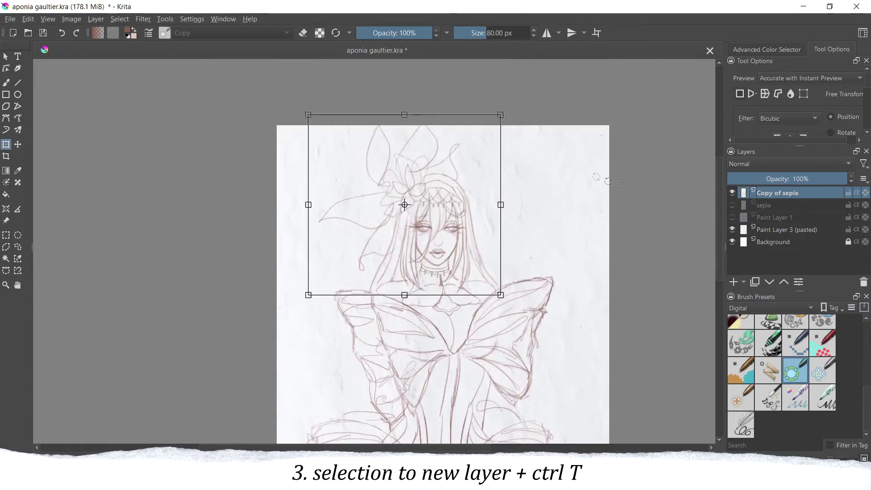
{"action": "left_click_drag", "start_coordinate": [502, 113], "coordinate": [504, 111]}
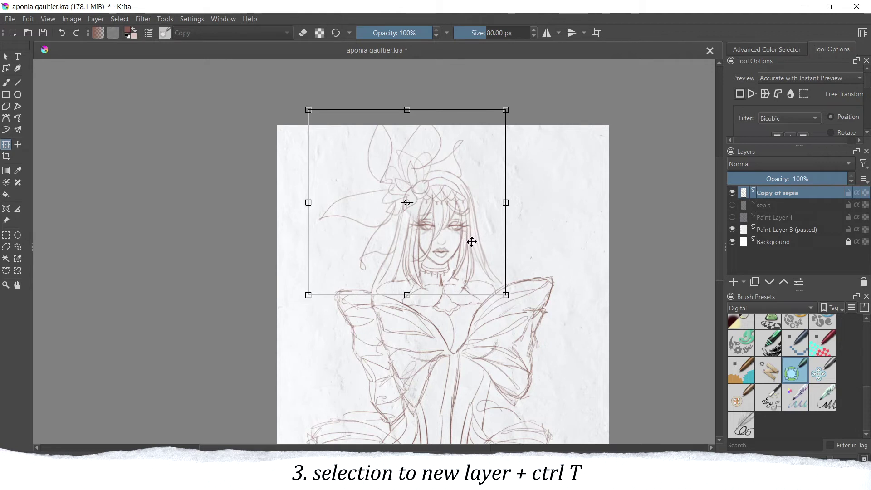
Apply the transform and cut the selected head to a new layer.
{"action": "left_click", "coordinate": [96, 19]}
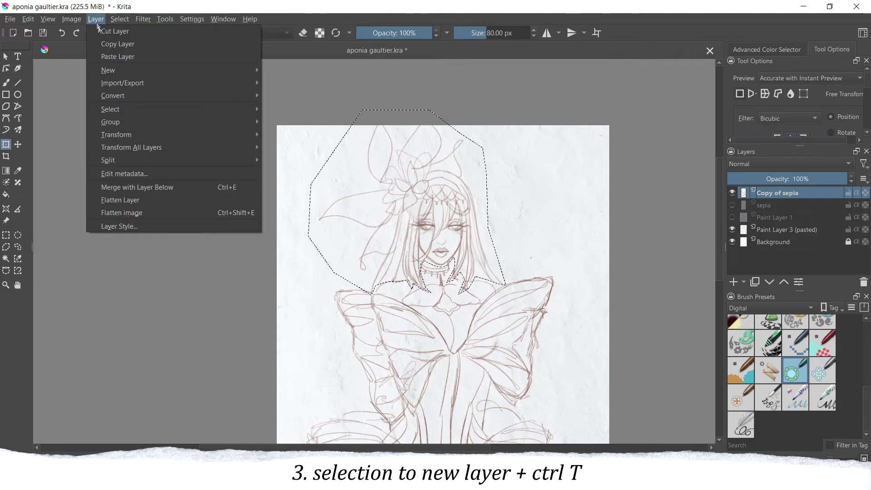
{"action": "mouse_move", "coordinate": [136, 70]}
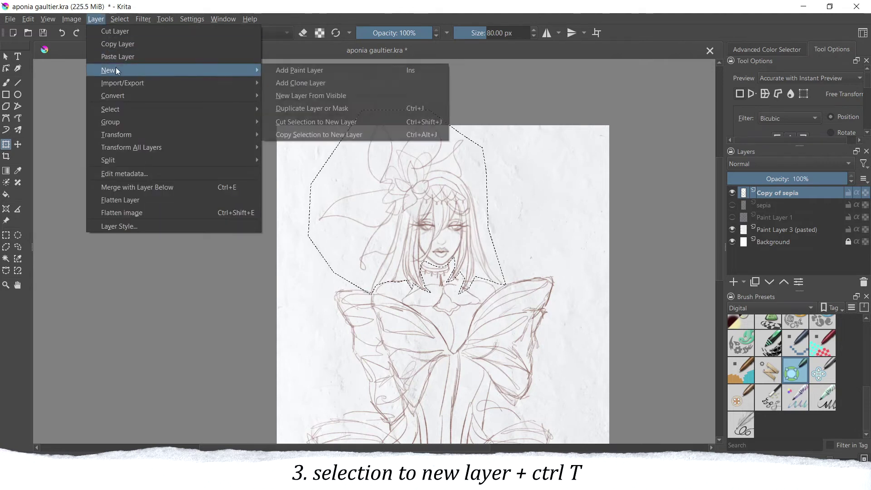
{"action": "left_click", "coordinate": [338, 121]}
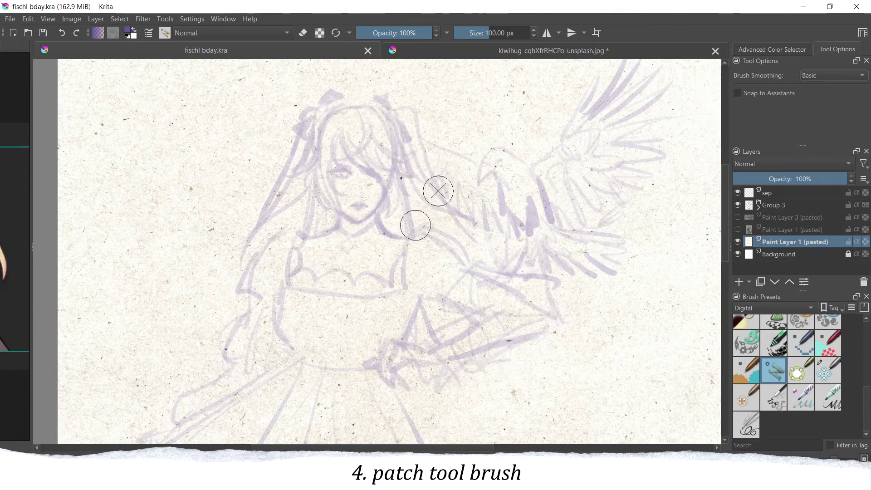
Undo a first stroke over the face, and patch the paper texture's dark specks around the dress, skirt and bird with the 100 px patch brush.
{"action": "mouse_move", "coordinate": [392, 182]}
{"action": "left_mouse_down"}
{"action": "mouse_move", "coordinate": [377, 145]}
{"action": "mouse_move", "coordinate": [369, 177]}
{"action": "left_mouse_up"}
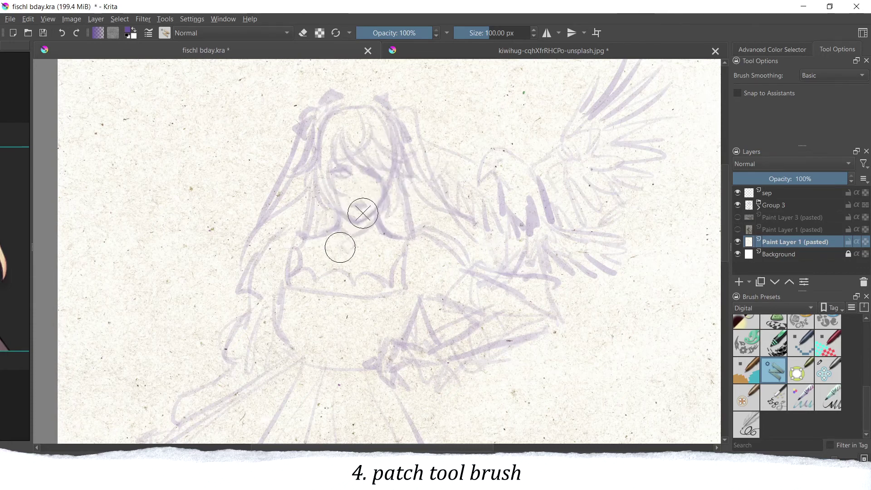
{"action": "key", "text": "ctrl+z"}
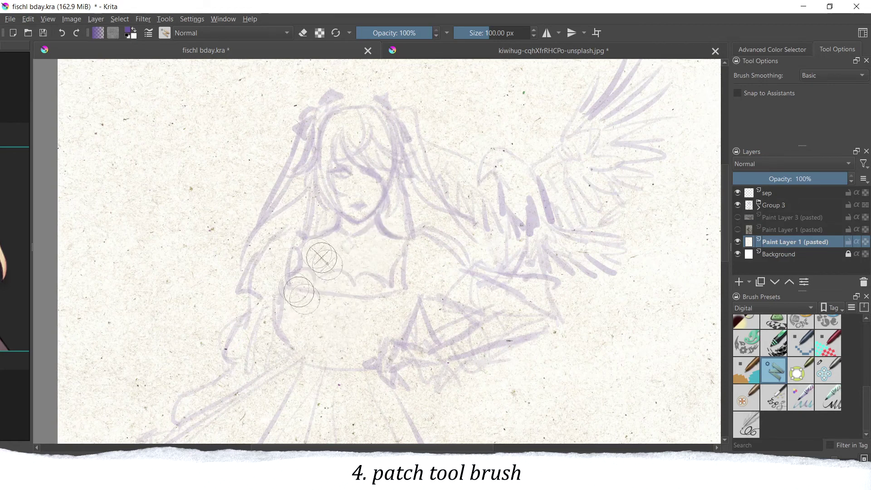
{"action": "left_click_drag", "start_coordinate": [329, 313], "coordinate": [292, 289]}
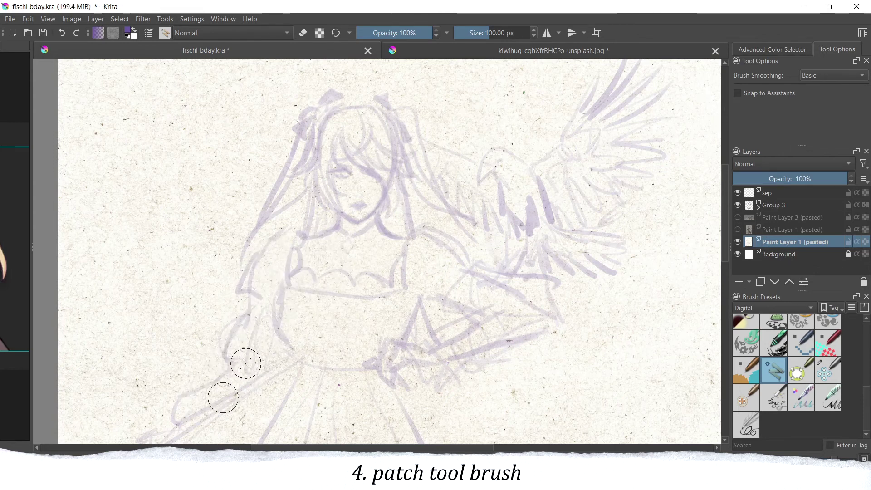
{"action": "mouse_move", "coordinate": [346, 351]}
{"action": "left_mouse_down"}
{"action": "mouse_move", "coordinate": [326, 353]}
{"action": "mouse_move", "coordinate": [314, 338]}
{"action": "left_mouse_up"}
{"action": "mouse_move", "coordinate": [473, 190]}
{"action": "left_mouse_down"}
{"action": "mouse_move", "coordinate": [497, 167]}
{"action": "mouse_move", "coordinate": [475, 181]}
{"action": "mouse_move", "coordinate": [485, 164]}
{"action": "mouse_move", "coordinate": [502, 189]}
{"action": "mouse_move", "coordinate": [464, 204]}
{"action": "left_mouse_up"}
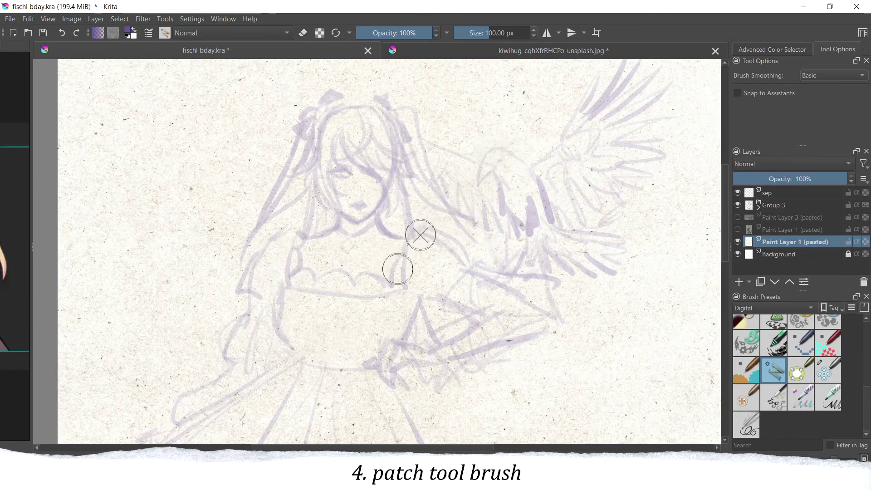
{"action": "mouse_move", "coordinate": [313, 304]}
{"action": "left_mouse_down"}
{"action": "mouse_move", "coordinate": [329, 325]}
{"action": "mouse_move", "coordinate": [292, 330]}
{"action": "mouse_move", "coordinate": [266, 388]}
{"action": "mouse_move", "coordinate": [262, 377]}
{"action": "mouse_move", "coordinate": [270, 390]}
{"action": "mouse_move", "coordinate": [292, 349]}
{"action": "left_mouse_up"}
{"action": "mouse_move", "coordinate": [293, 301]}
{"action": "left_mouse_down"}
{"action": "mouse_move", "coordinate": [293, 318]}
{"action": "mouse_move", "coordinate": [309, 293]}
{"action": "left_mouse_up"}
{"action": "left_click_drag", "start_coordinate": [327, 235], "coordinate": [322, 229]}
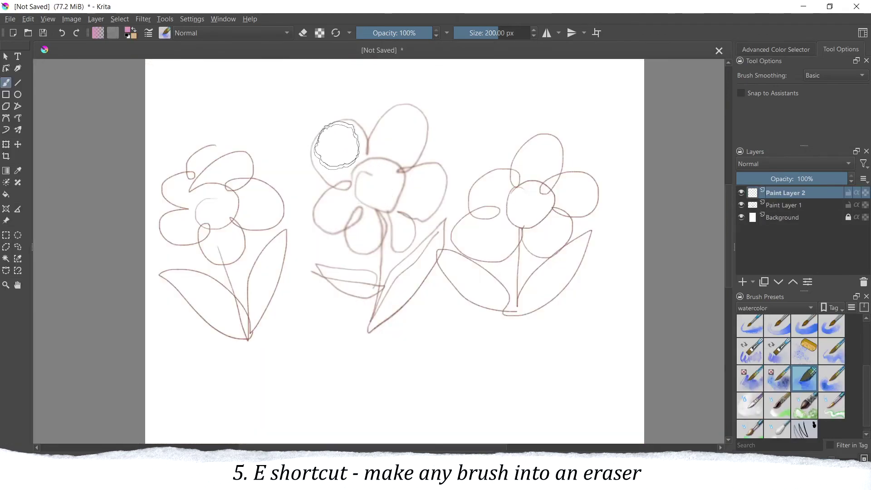
Paint the middle flower's petals pink with the 200 px watercolor brush, and lighten and trim them with the same brush in eraser mode.
{"action": "mouse_move", "coordinate": [334, 152]}
{"action": "left_mouse_down"}
{"action": "mouse_move", "coordinate": [348, 132]}
{"action": "mouse_move", "coordinate": [336, 164]}
{"action": "mouse_move", "coordinate": [328, 164]}
{"action": "mouse_move", "coordinate": [397, 119]}
{"action": "mouse_move", "coordinate": [423, 191]}
{"action": "mouse_move", "coordinate": [392, 236]}
{"action": "mouse_move", "coordinate": [359, 232]}
{"action": "mouse_move", "coordinate": [325, 212]}
{"action": "mouse_move", "coordinate": [333, 198]}
{"action": "mouse_move", "coordinate": [348, 206]}
{"action": "left_mouse_up"}
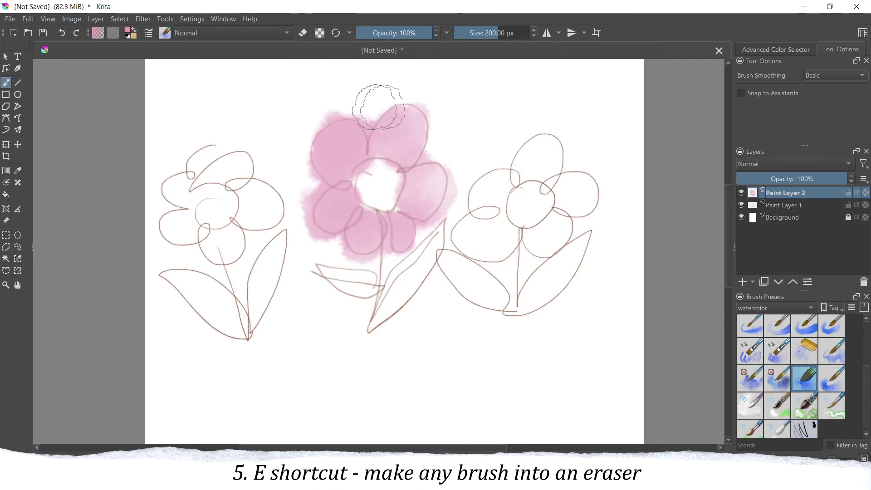
{"action": "key", "text": "e"}
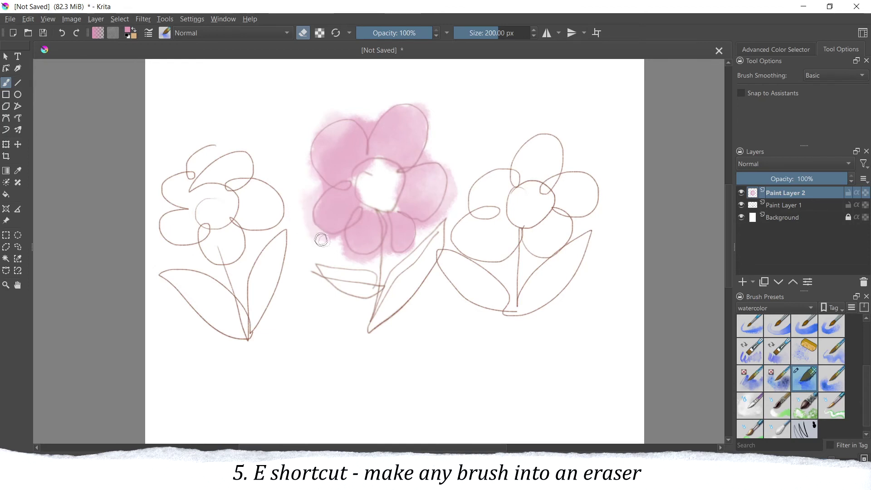
{"action": "mouse_move", "coordinate": [436, 203]}
{"action": "left_mouse_down"}
{"action": "mouse_move", "coordinate": [445, 179]}
{"action": "mouse_move", "coordinate": [453, 204]}
{"action": "left_mouse_up"}
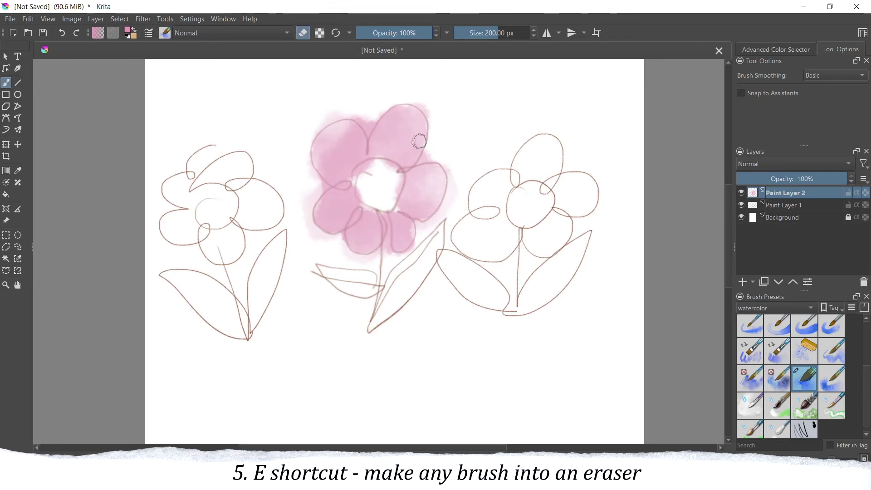
{"action": "left_click_drag", "start_coordinate": [419, 125], "coordinate": [413, 108]}
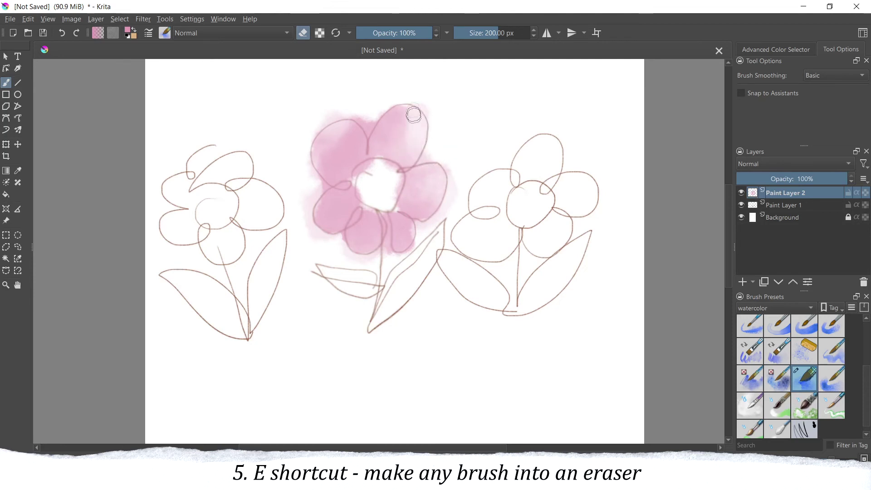
{"action": "left_click_drag", "start_coordinate": [394, 139], "coordinate": [380, 136]}
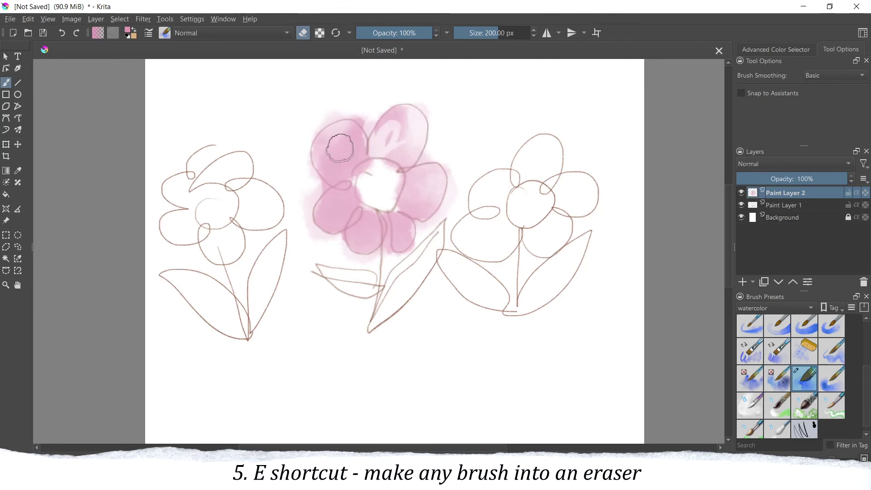
{"action": "mouse_move", "coordinate": [322, 191]}
{"action": "left_mouse_down"}
{"action": "mouse_move", "coordinate": [351, 190]}
{"action": "mouse_move", "coordinate": [382, 240]}
{"action": "mouse_move", "coordinate": [354, 236]}
{"action": "mouse_move", "coordinate": [384, 208]}
{"action": "mouse_move", "coordinate": [420, 196]}
{"action": "mouse_move", "coordinate": [402, 199]}
{"action": "mouse_move", "coordinate": [392, 180]}
{"action": "mouse_move", "coordinate": [391, 231]}
{"action": "mouse_move", "coordinate": [368, 181]}
{"action": "mouse_move", "coordinate": [327, 195]}
{"action": "mouse_move", "coordinate": [322, 207]}
{"action": "mouse_move", "coordinate": [333, 176]}
{"action": "mouse_move", "coordinate": [353, 179]}
{"action": "left_mouse_up"}
{"action": "mouse_move", "coordinate": [443, 171]}
{"action": "left_mouse_down"}
{"action": "mouse_move", "coordinate": [419, 165]}
{"action": "mouse_move", "coordinate": [396, 170]}
{"action": "mouse_move", "coordinate": [452, 195]}
{"action": "left_mouse_up"}
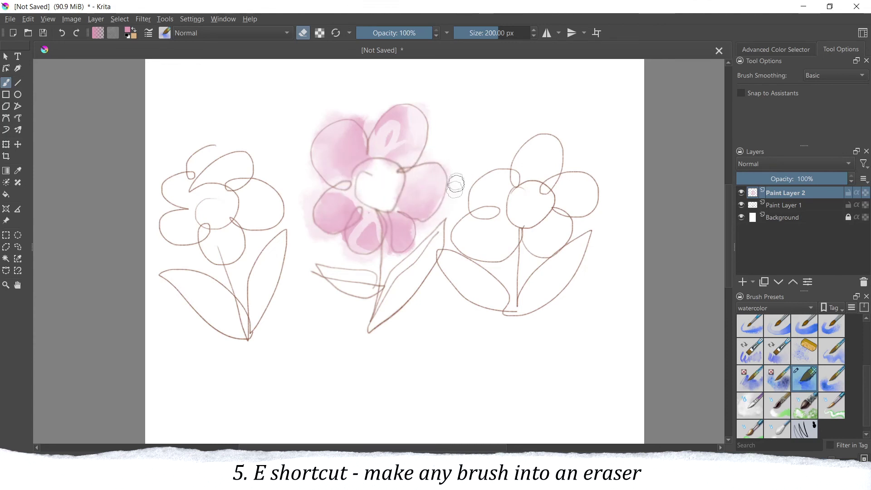
{"action": "left_click_drag", "start_coordinate": [315, 246], "coordinate": [313, 191]}
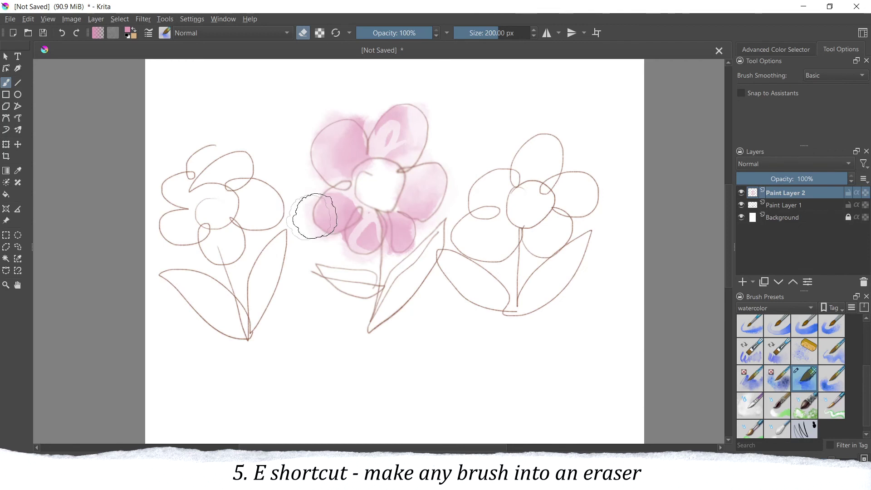
Turn off eraser mode and paint a long tapered pink stroke below the flowers with an ink brush preset at 244.15 px.
{"action": "left_click_drag", "start_coordinate": [868, 396], "coordinate": [860, 342]}
{"action": "key", "text": "e"}
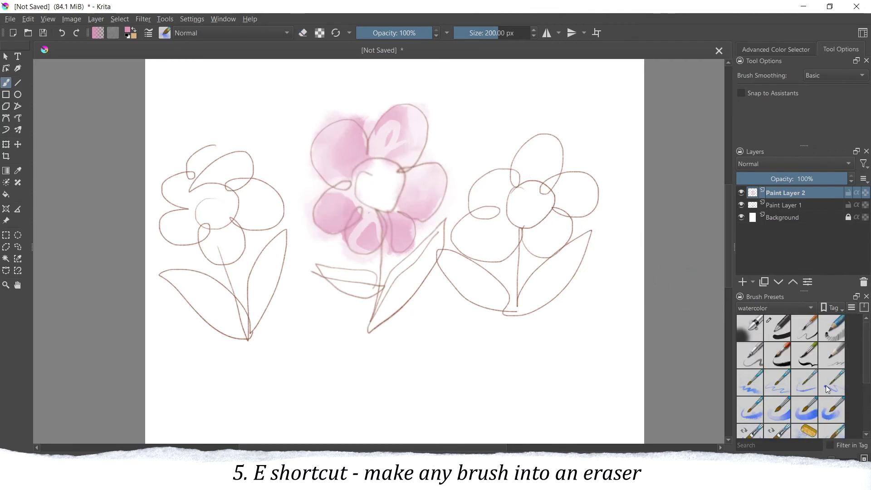
{"action": "left_click", "coordinate": [779, 363]}
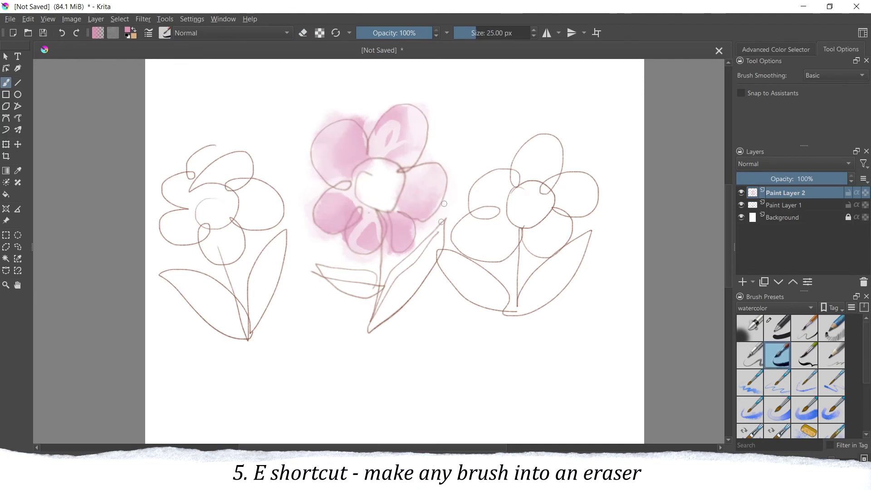
{"action": "left_click_drag", "start_coordinate": [483, 34], "coordinate": [501, 34]}
{"action": "mouse_move", "coordinate": [617, 294]}
{"action": "left_mouse_down"}
{"action": "mouse_move", "coordinate": [584, 326]}
{"action": "mouse_move", "coordinate": [496, 367]}
{"action": "mouse_move", "coordinate": [298, 397]}
{"action": "left_mouse_up"}
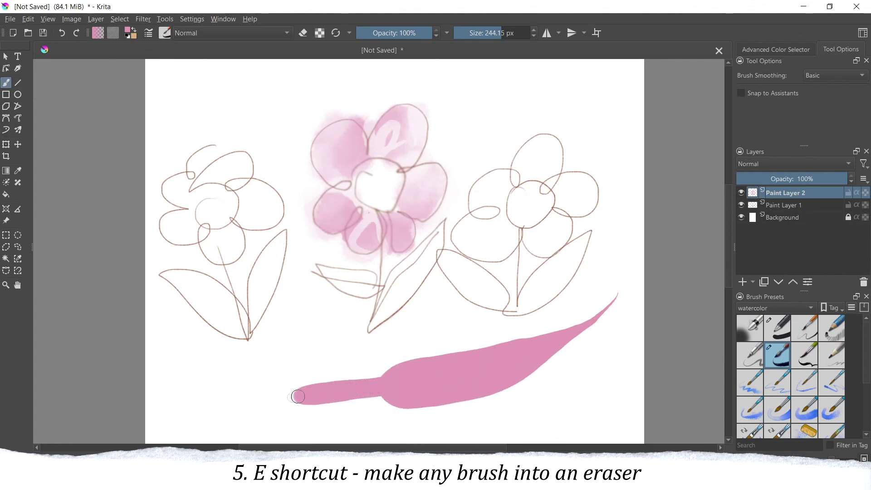
{"action": "left_click_drag", "start_coordinate": [231, 404], "coordinate": [178, 414]}
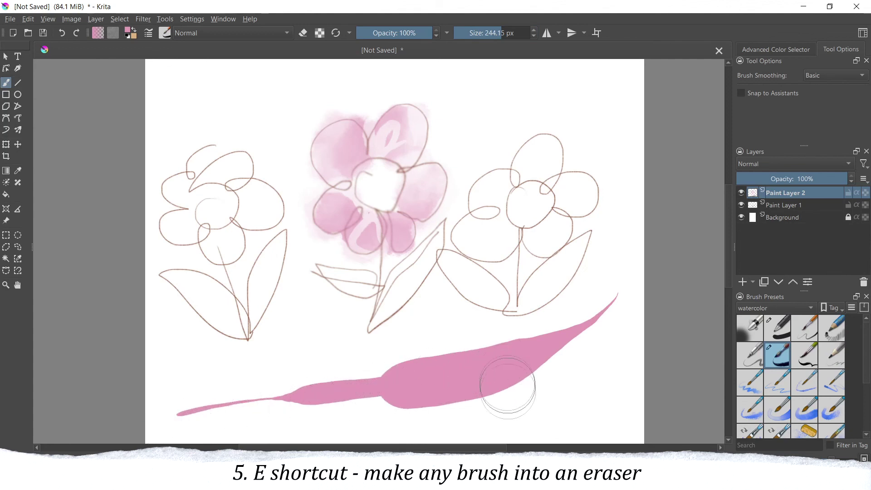
Erase a band along the inside of the pink stroke using the same ink brush in eraser mode.
{"action": "key", "text": "e"}
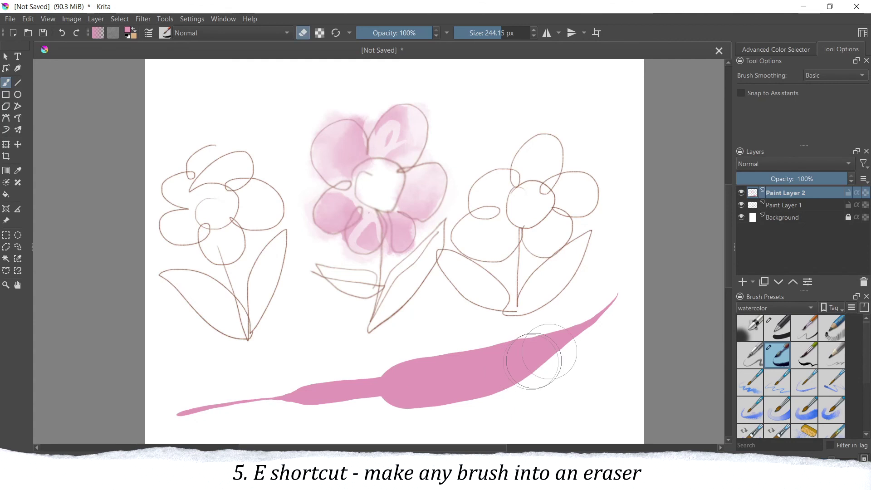
{"action": "mouse_move", "coordinate": [572, 327]}
{"action": "left_mouse_down"}
{"action": "mouse_move", "coordinate": [494, 367]}
{"action": "mouse_move", "coordinate": [347, 398]}
{"action": "left_mouse_up"}
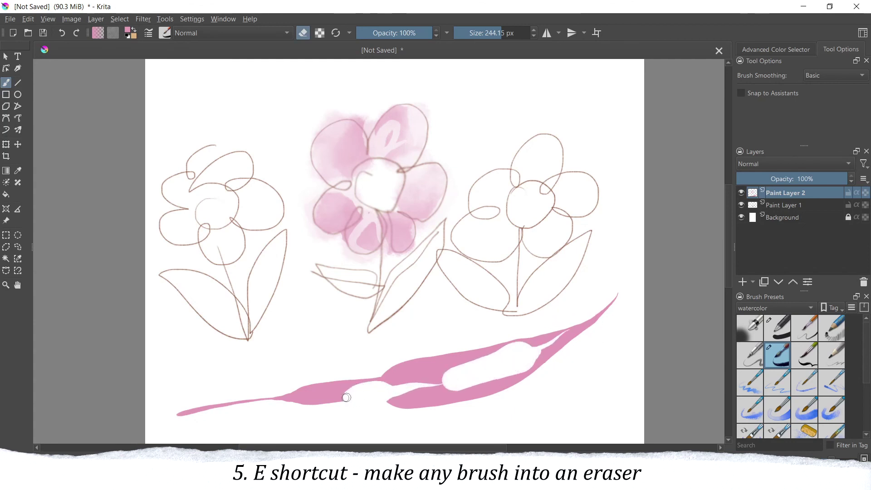